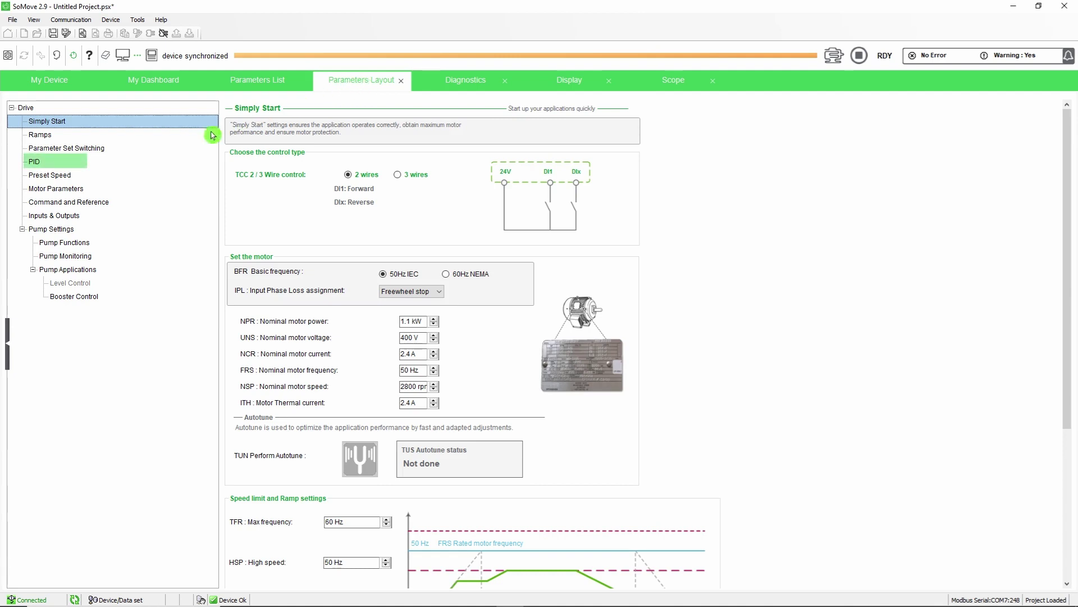
Open the PID page, then the Pump Functions page with jockey pump, pipe fill and sleep/wake-up
{"action": "left_click", "coordinate": [47, 163]}
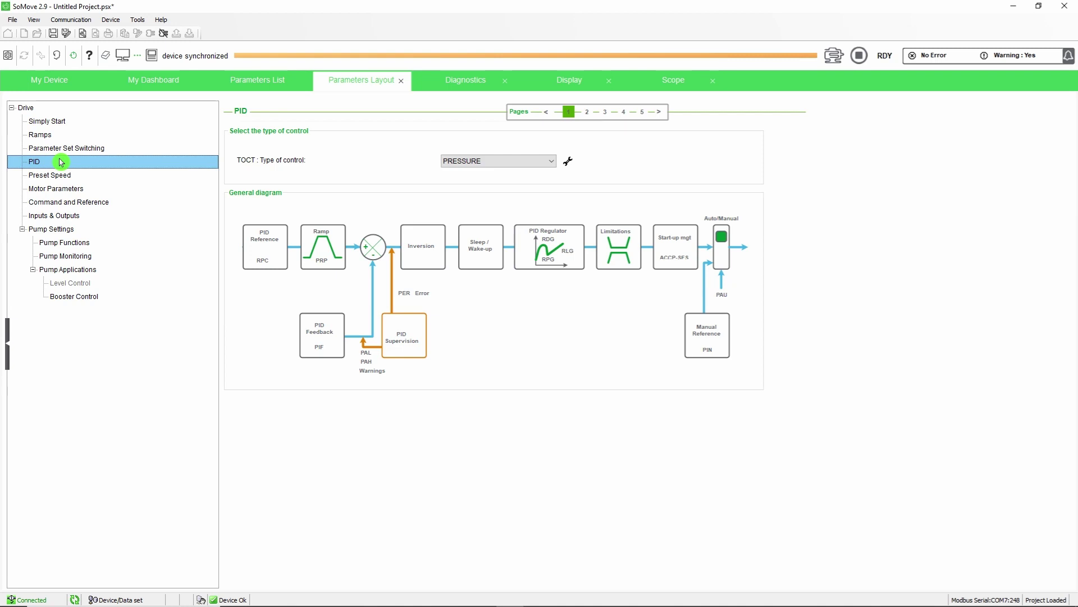
{"action": "left_click", "coordinate": [72, 242]}
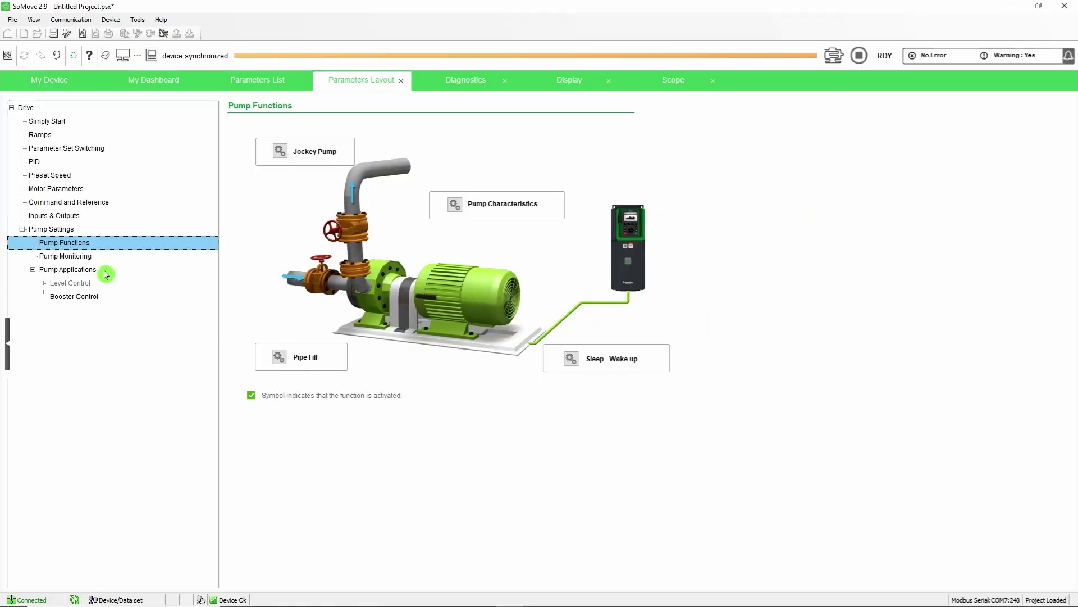
Choose Booster Control among the pump applications and proceed to its settings
{"action": "left_click", "coordinate": [103, 272]}
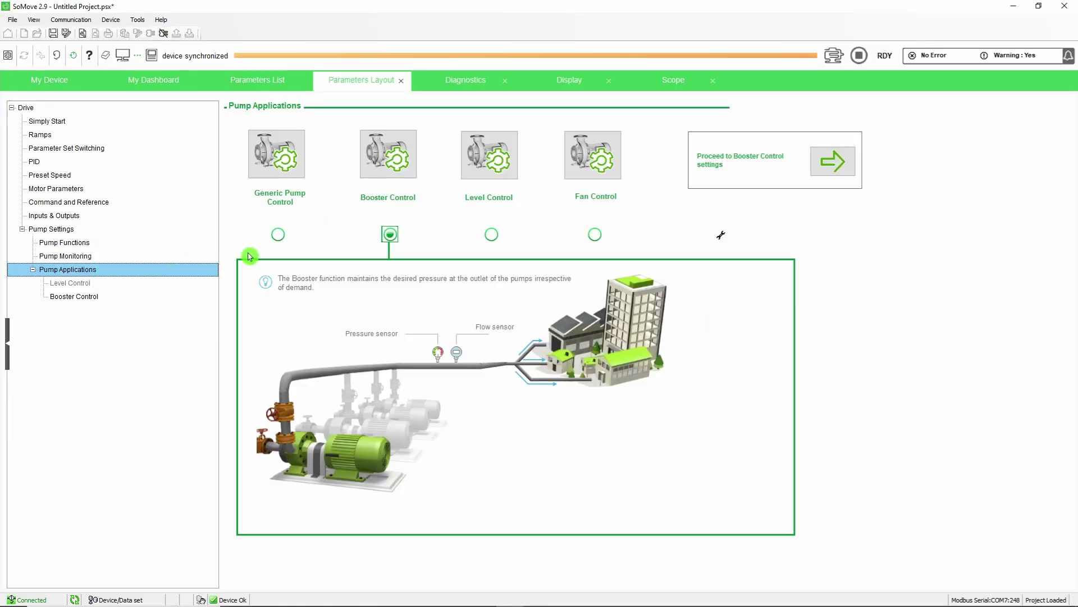
{"action": "left_click", "coordinate": [389, 167]}
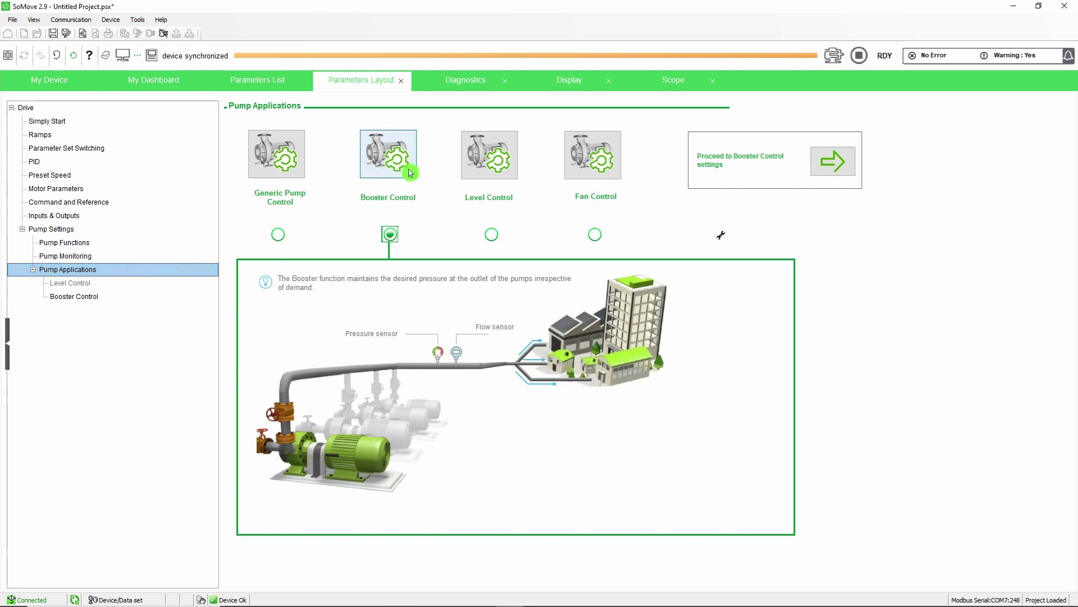
{"action": "left_click", "coordinate": [832, 166]}
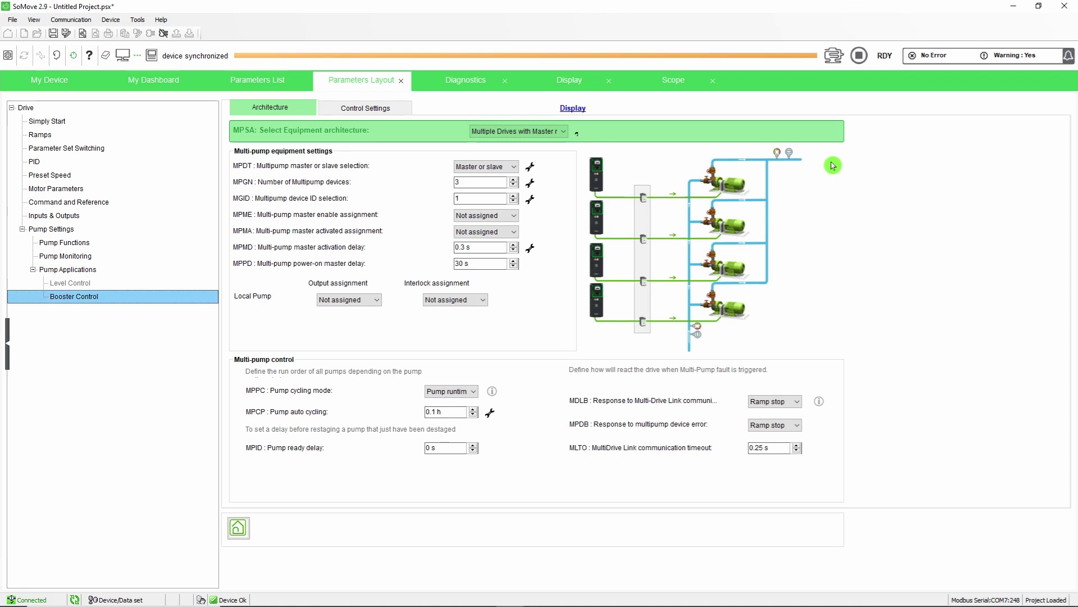
{"action": "left_click", "coordinate": [563, 137]}
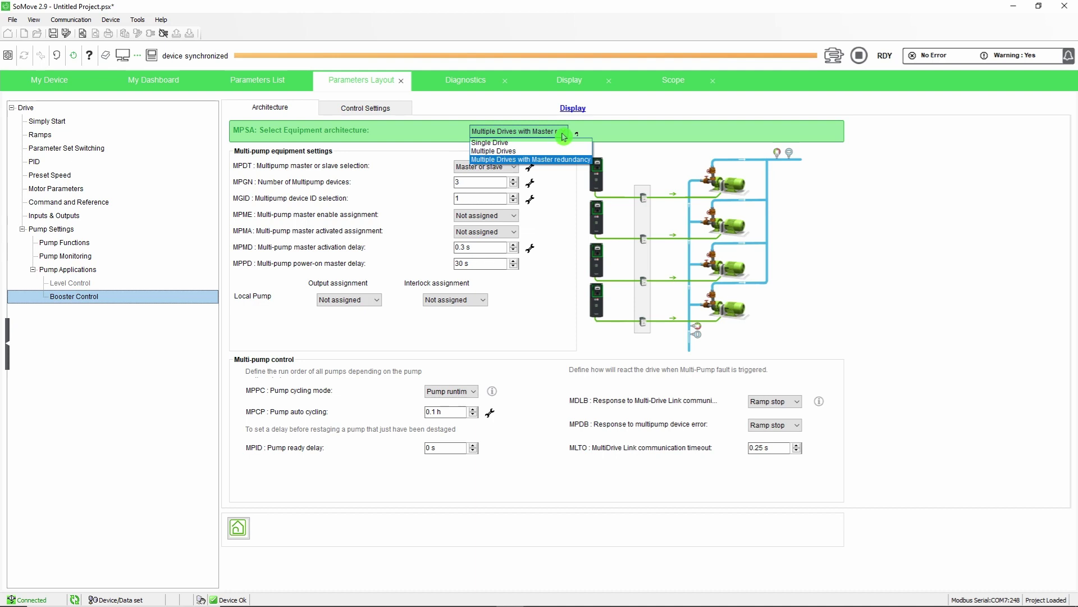
{"action": "left_click", "coordinate": [564, 159]}
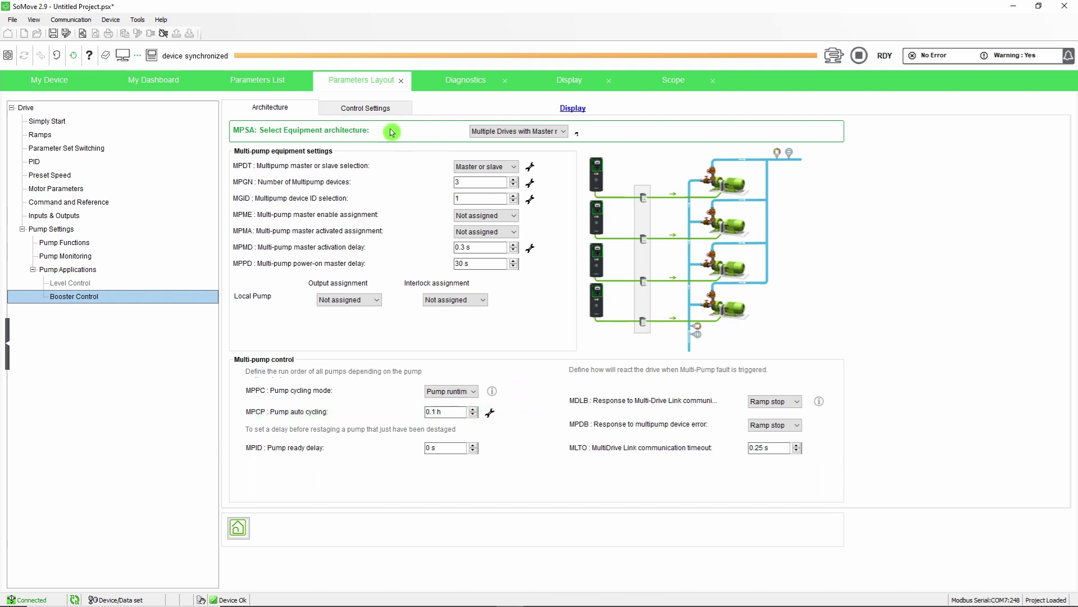
Keep MPST at Distributed multipump speed control mode in the Booster Control settings
{"action": "left_click", "coordinate": [378, 109]}
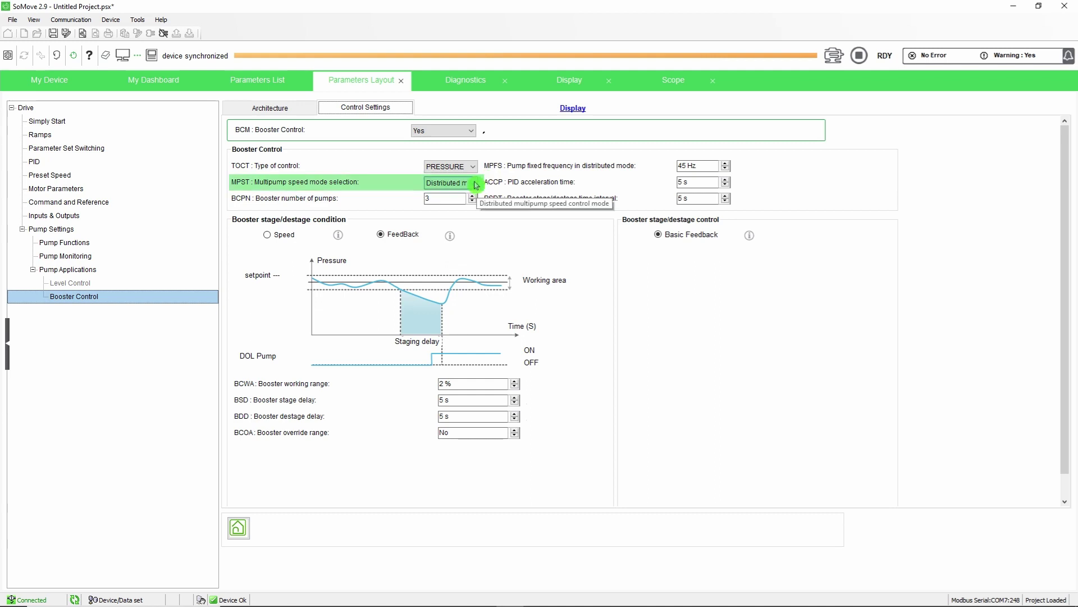
{"action": "left_click", "coordinate": [475, 184]}
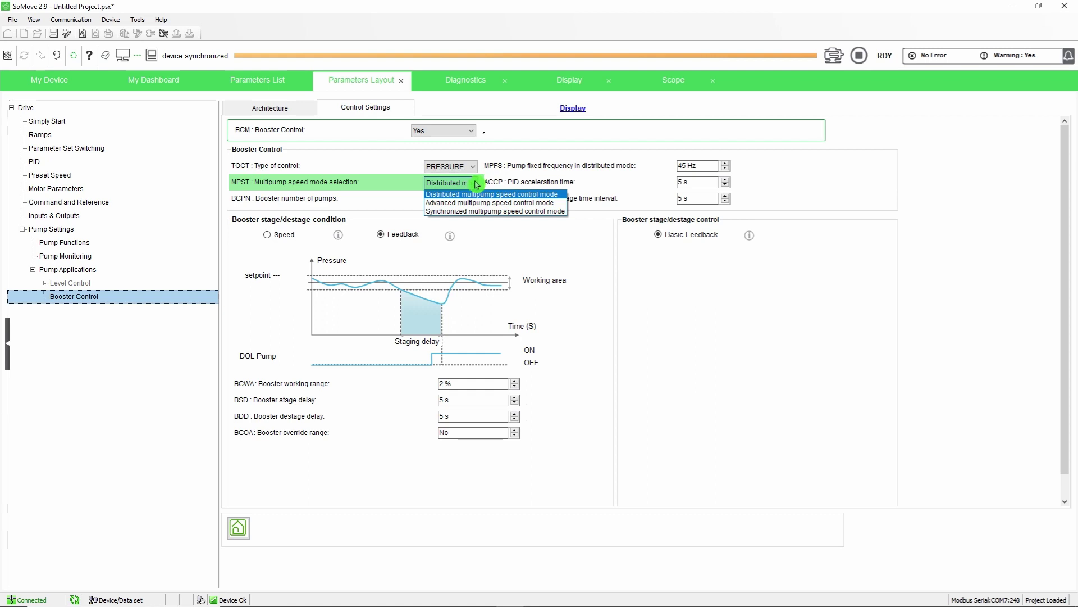
{"action": "left_click", "coordinate": [478, 192]}
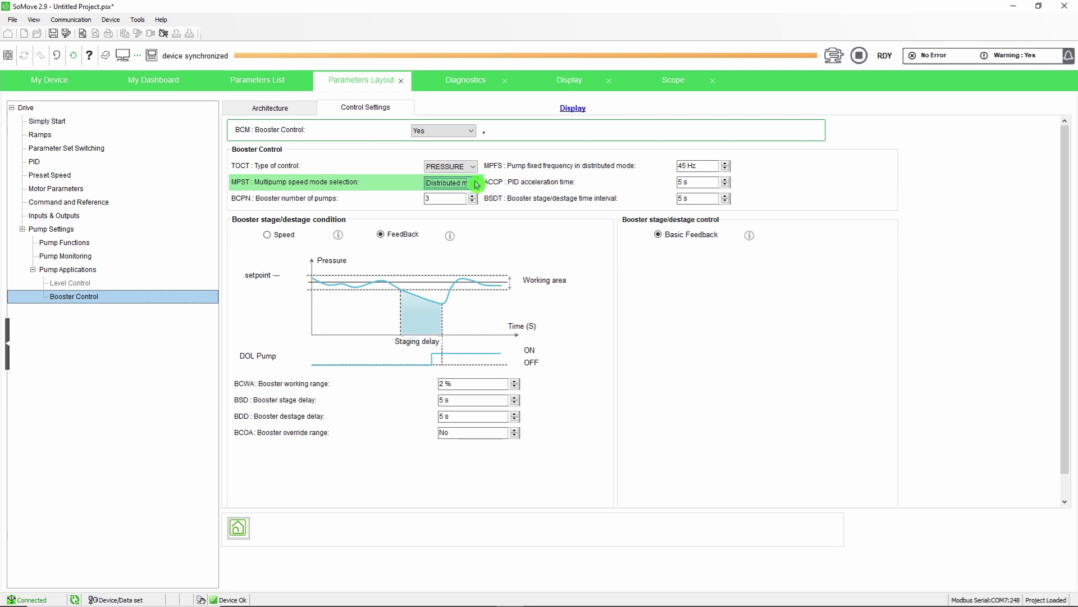
{"action": "left_click", "coordinate": [485, 200]}
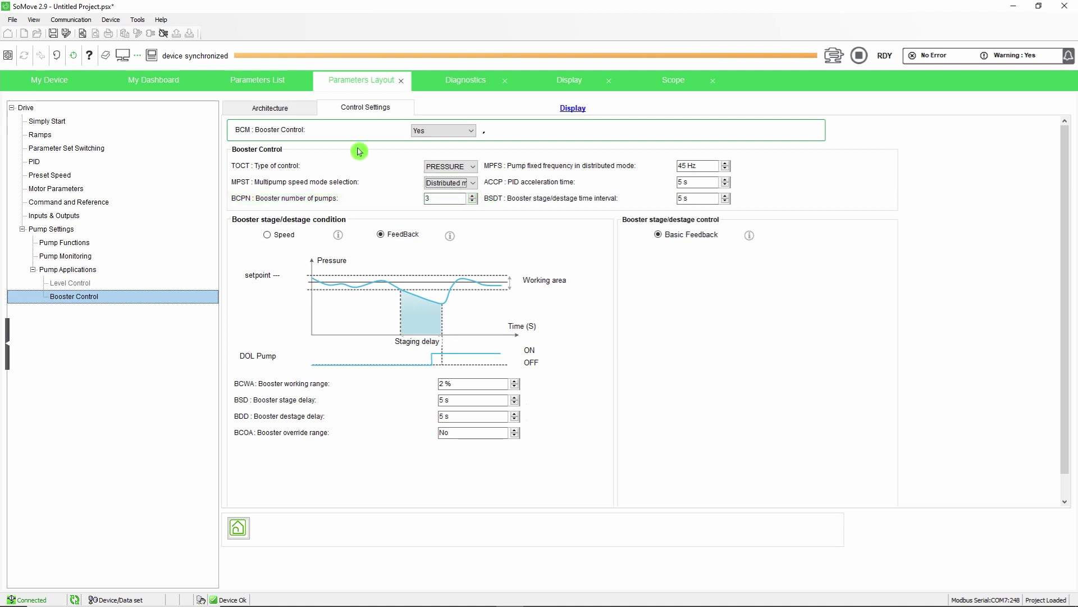
Return to the Architecture tab to review MGID multipump device ID selection
{"action": "left_click", "coordinate": [291, 115]}
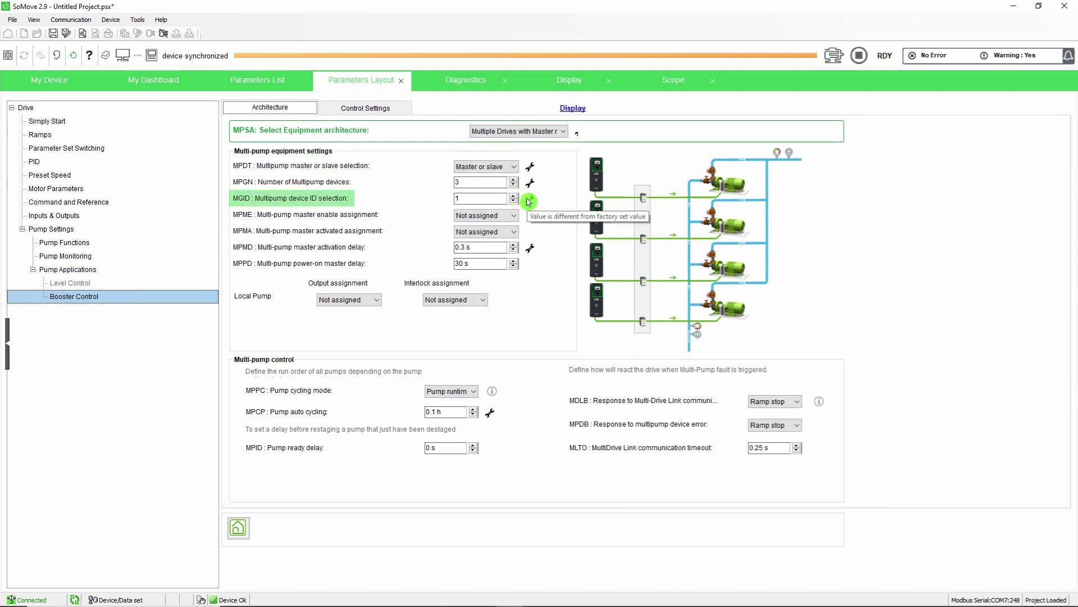
{"action": "mouse_move", "coordinate": [531, 201]}
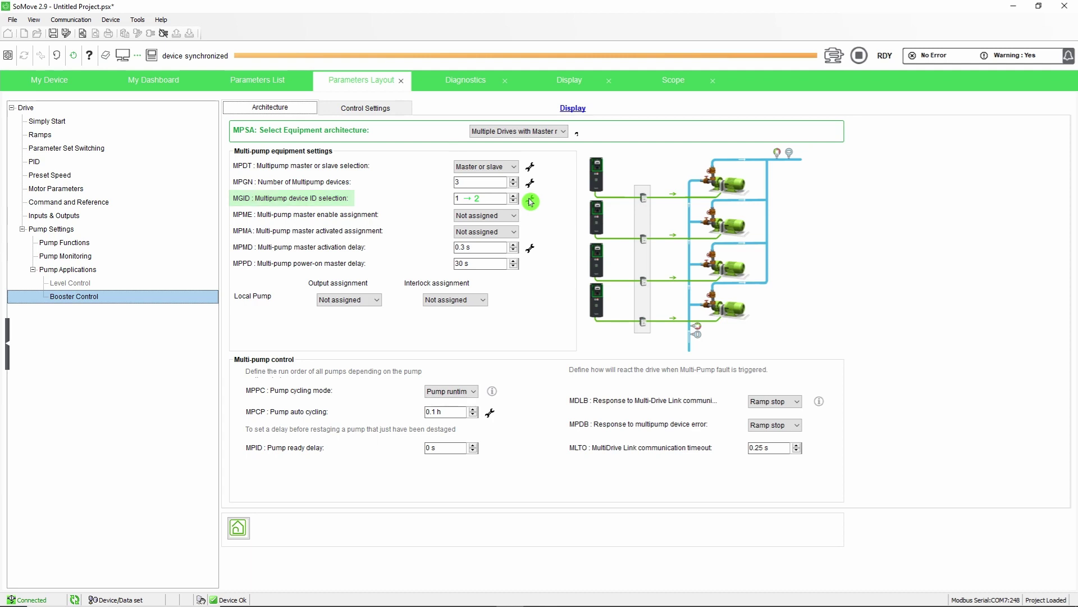
Show the Display tab with the live three-pump staging status
{"action": "left_click", "coordinate": [569, 83]}
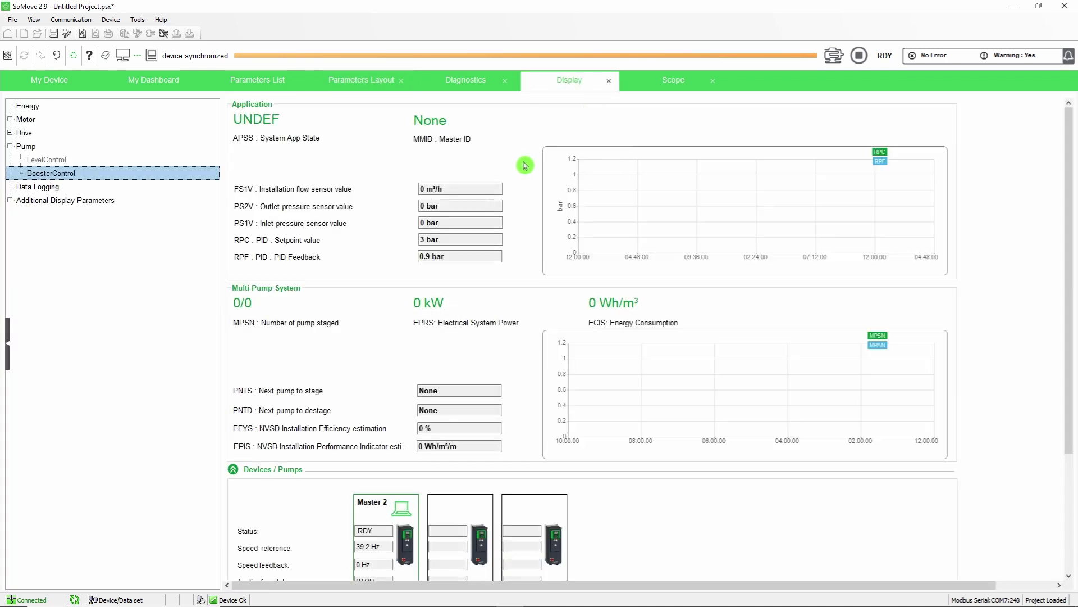
{"action": "scroll", "coordinate": [540, 152], "scroll_direction": "down", "scroll_amount": 5}
{"action": "scroll", "coordinate": [524, 165], "scroll_direction": "down", "scroll_amount": 1}
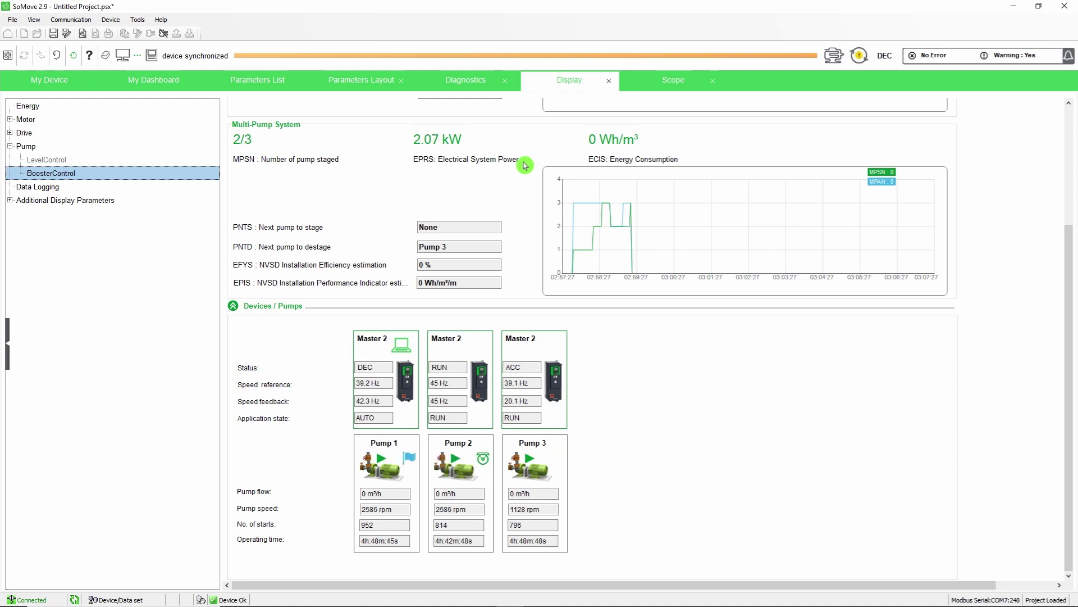
{"action": "scroll", "coordinate": [524, 165], "scroll_direction": "up", "scroll_amount": 3}
Inspect PID Reference parameters PII and RPI (3 bar), then go to My Dashboard
{"action": "left_click", "coordinate": [253, 82]}
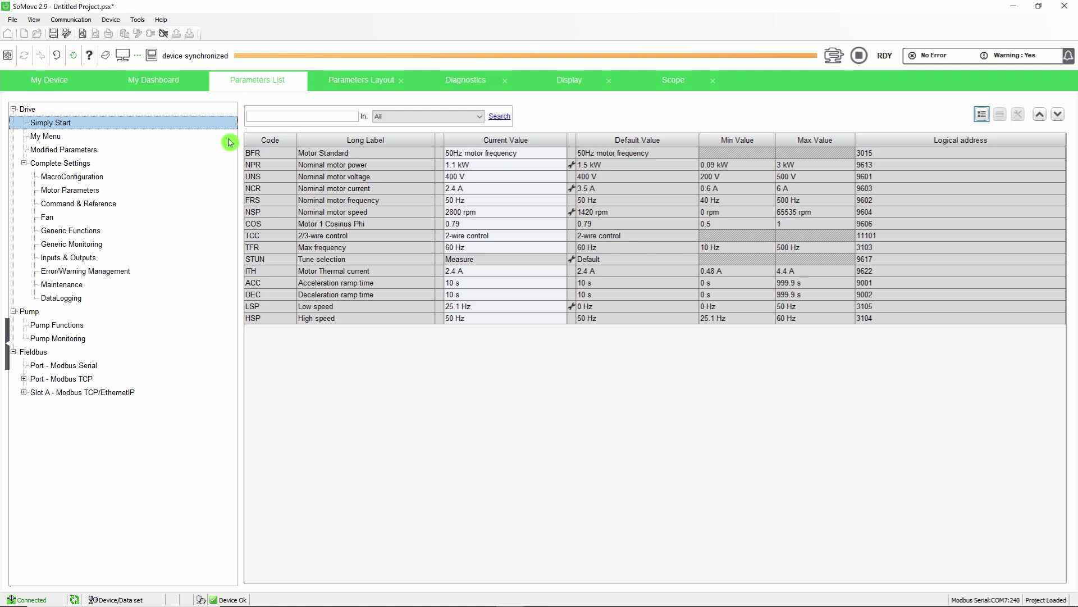
{"action": "left_click", "coordinate": [71, 327]}
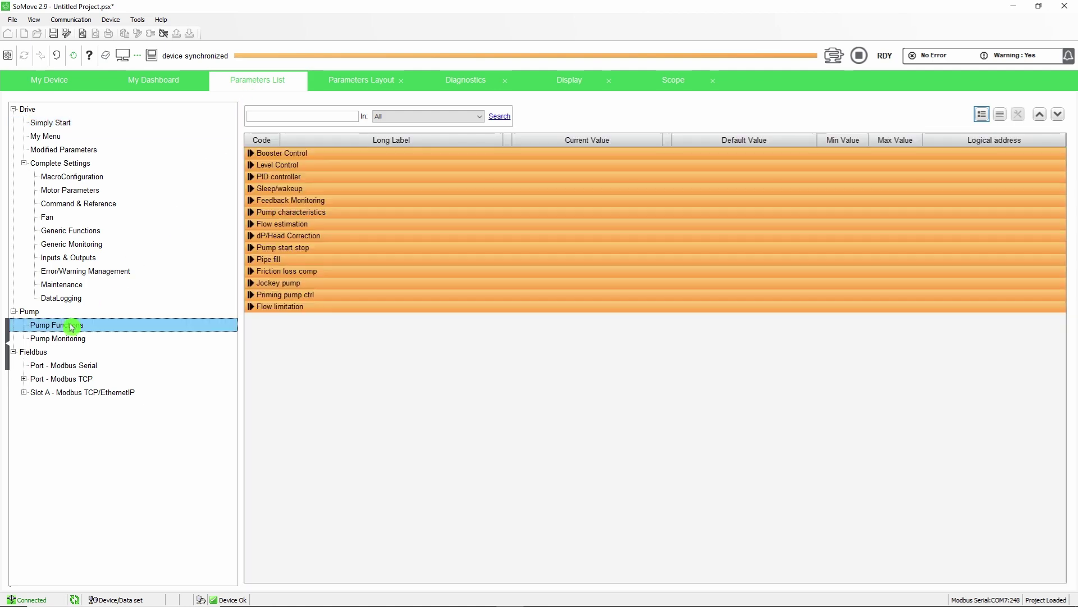
{"action": "left_click", "coordinate": [251, 177]}
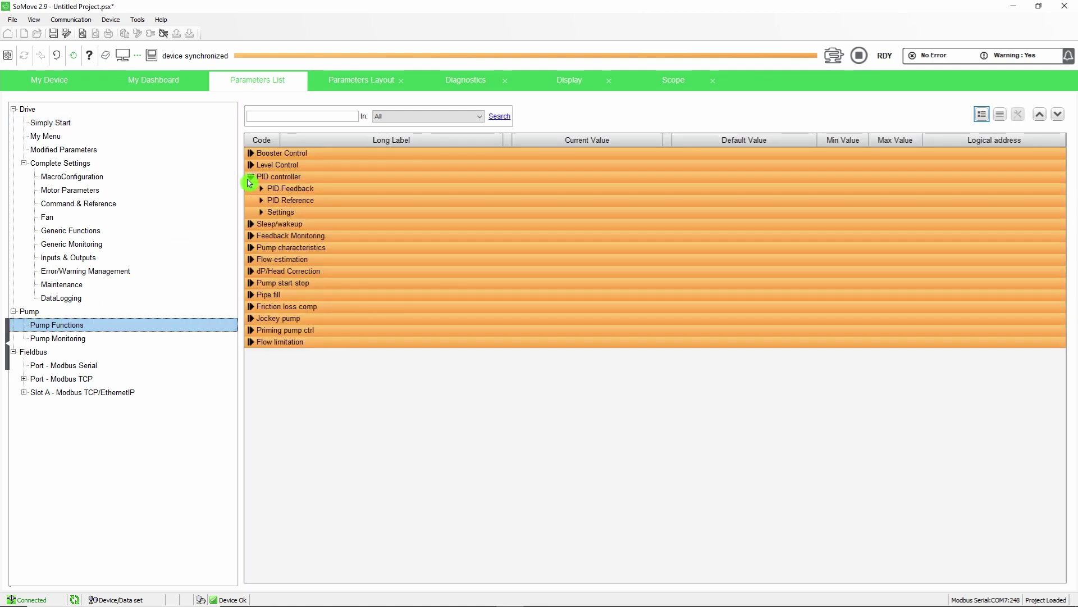
{"action": "left_click", "coordinate": [261, 201]}
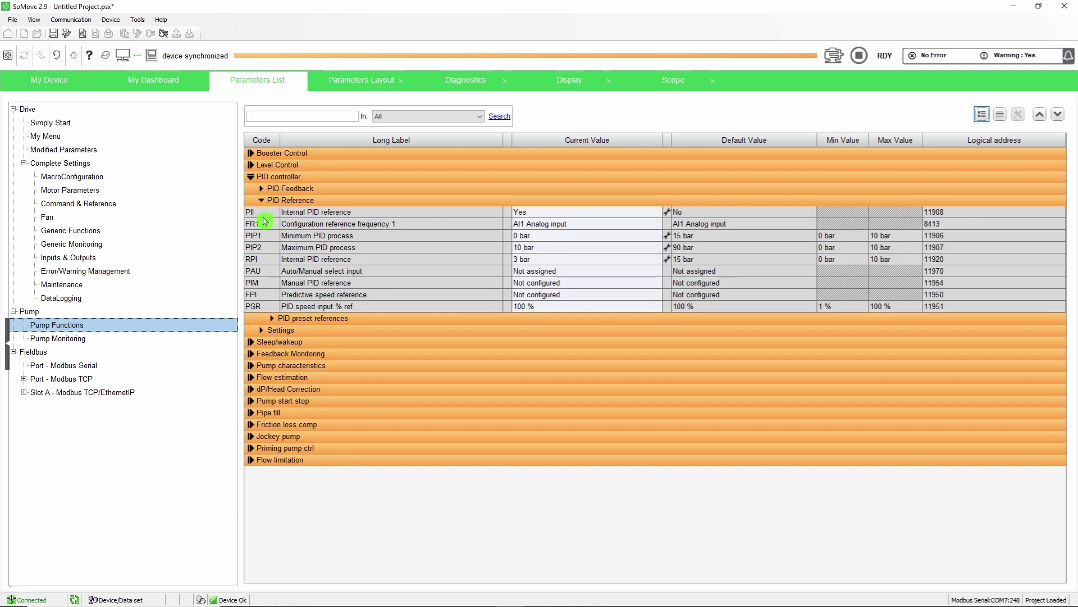
{"action": "left_click", "coordinate": [263, 214]}
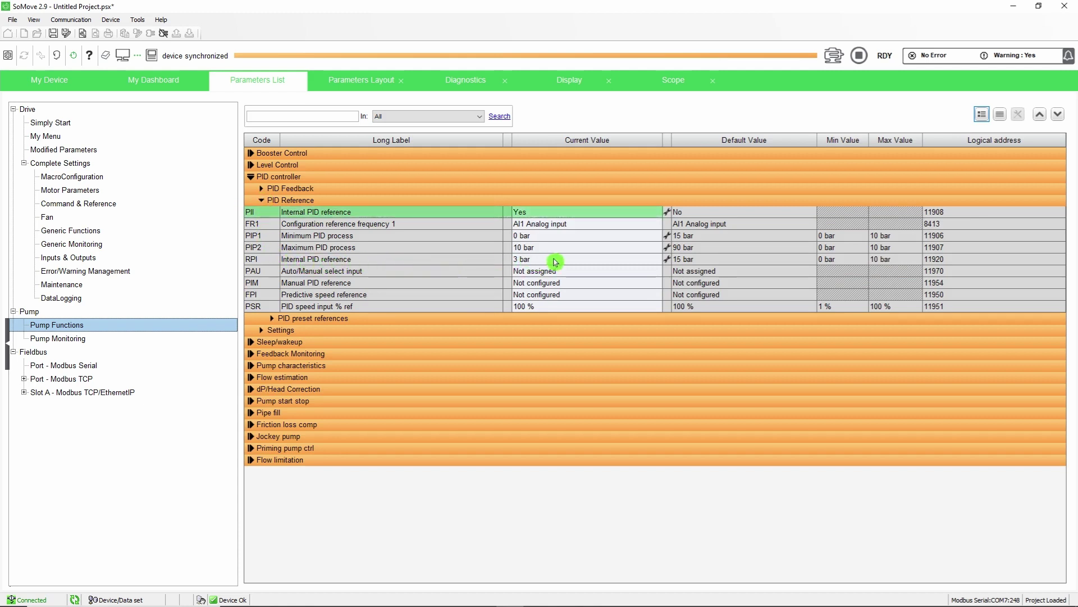
{"action": "left_click", "coordinate": [623, 259]}
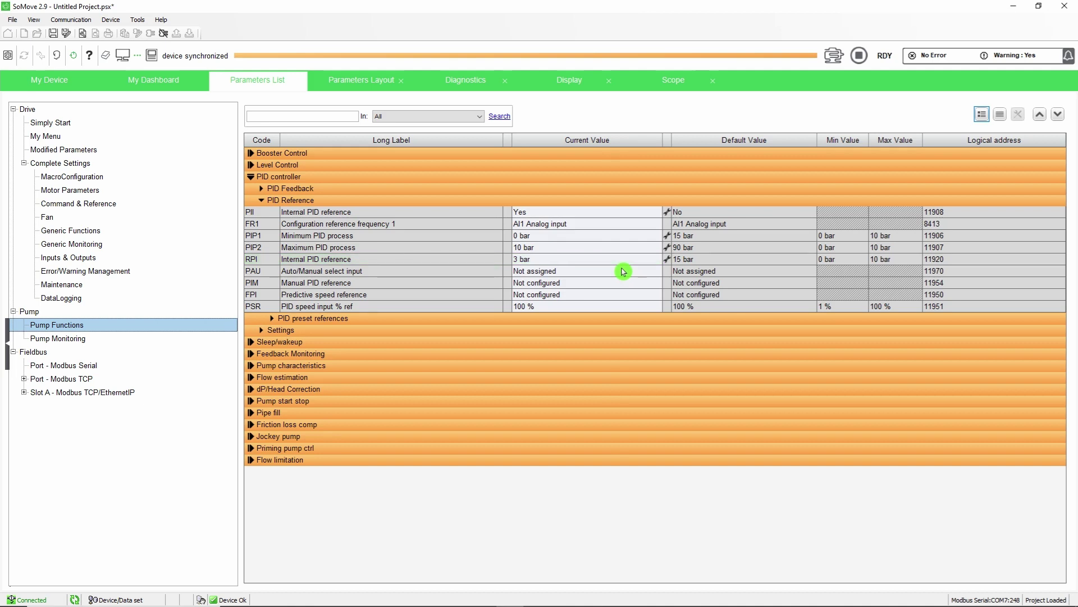
{"action": "left_click", "coordinate": [176, 82]}
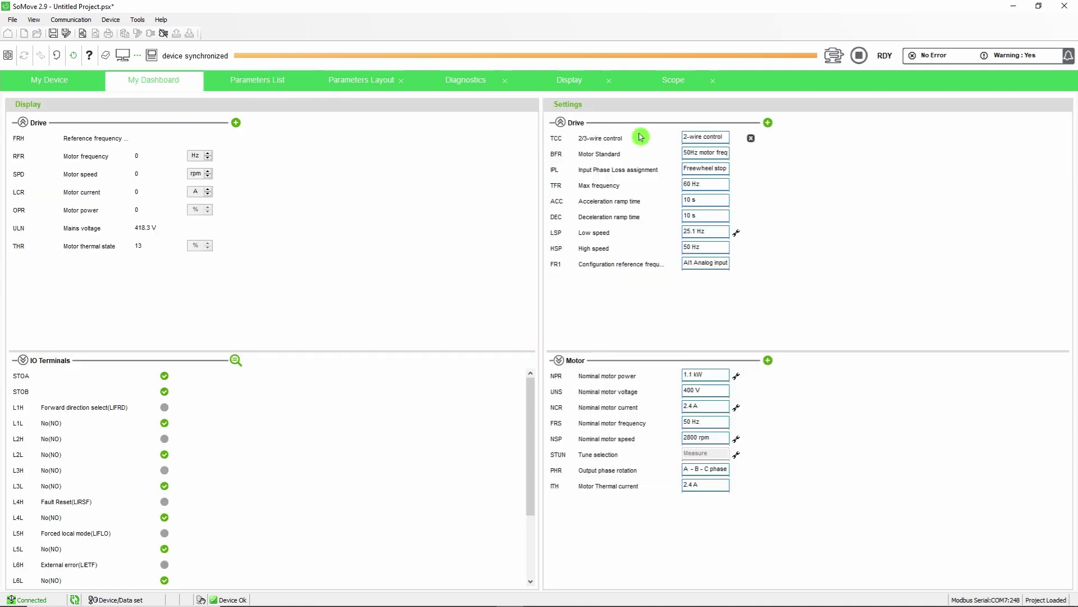
Search RPI and add Internal PID reference to the dashboard's parameters
{"action": "left_click", "coordinate": [769, 123]}
{"action": "type", "text": "RPI"}
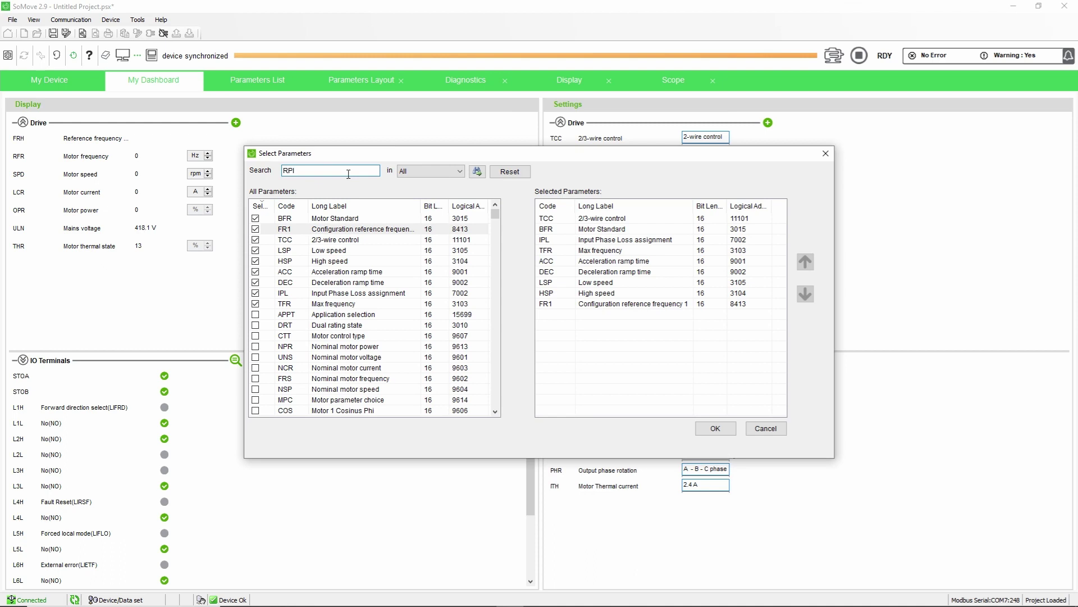
{"action": "key", "text": "Return"}
{"action": "left_click", "coordinate": [257, 219]}
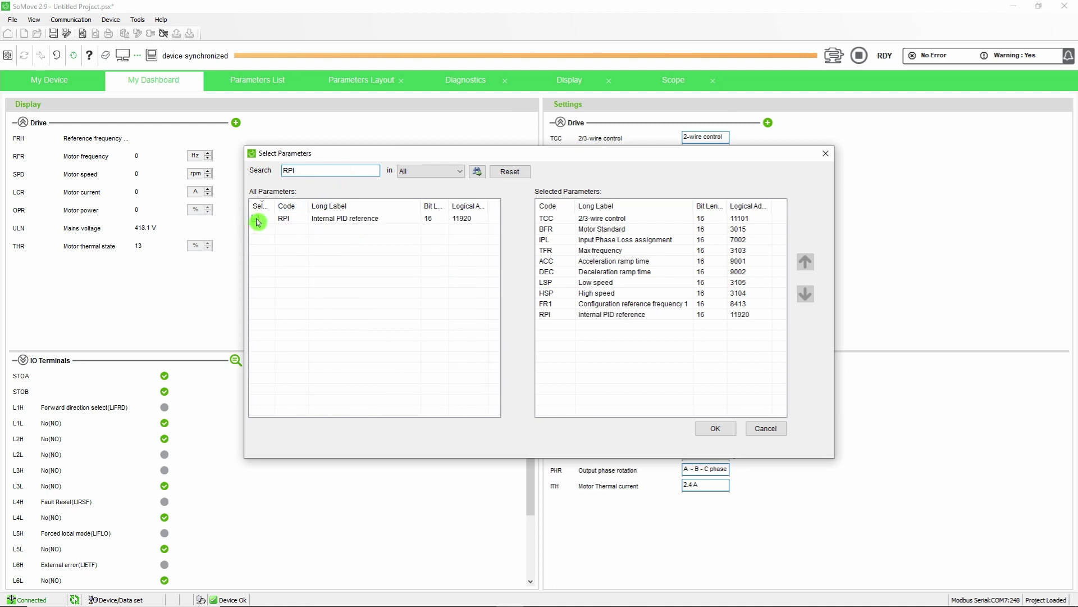
{"action": "left_click", "coordinate": [716, 428]}
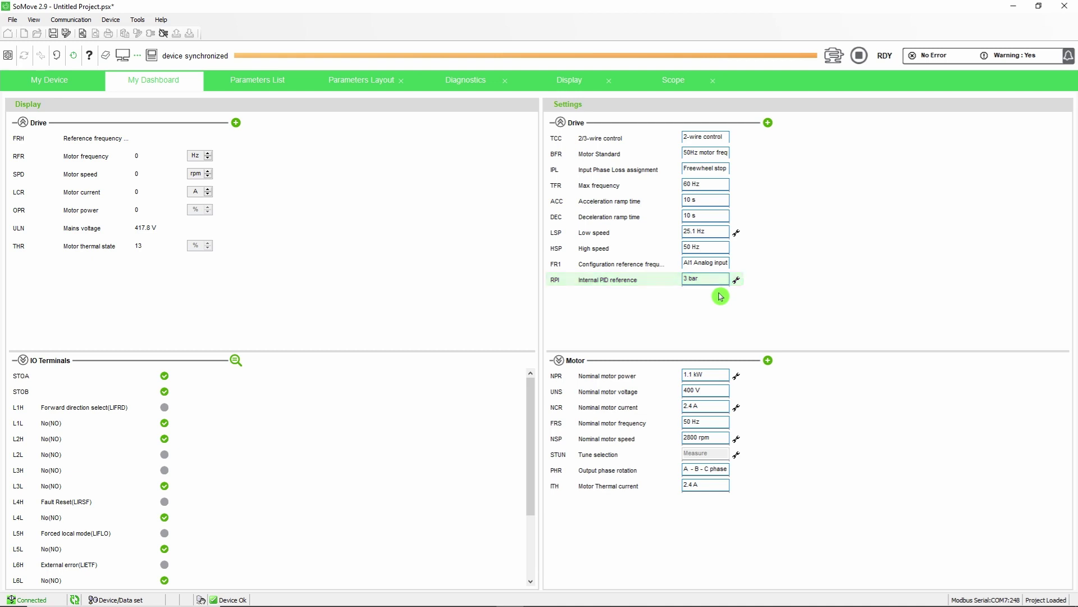
Set AI2 4-20mA loss response LFL2 to Fallback speed and LFF to 45 Hz
{"action": "left_click", "coordinate": [270, 82]}
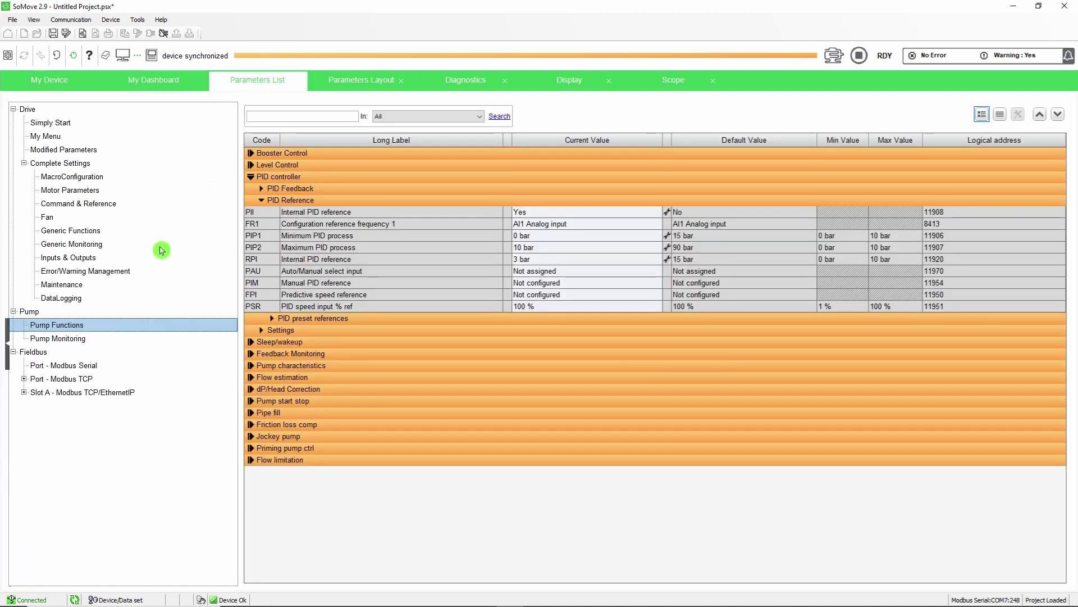
{"action": "left_click", "coordinate": [127, 273]}
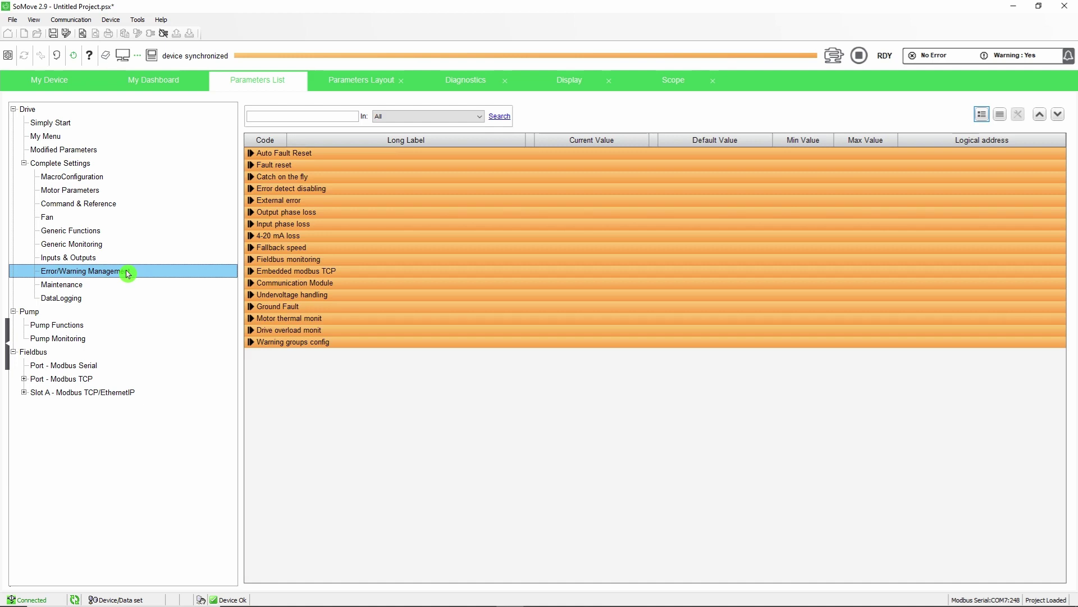
{"action": "left_click", "coordinate": [251, 237]}
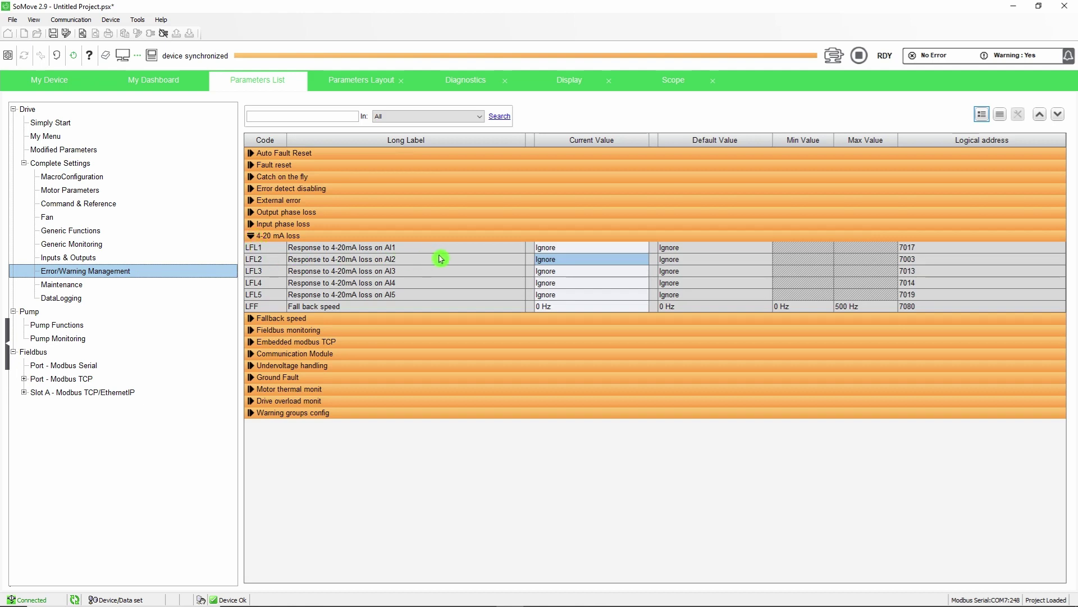
{"action": "left_click", "coordinate": [646, 264]}
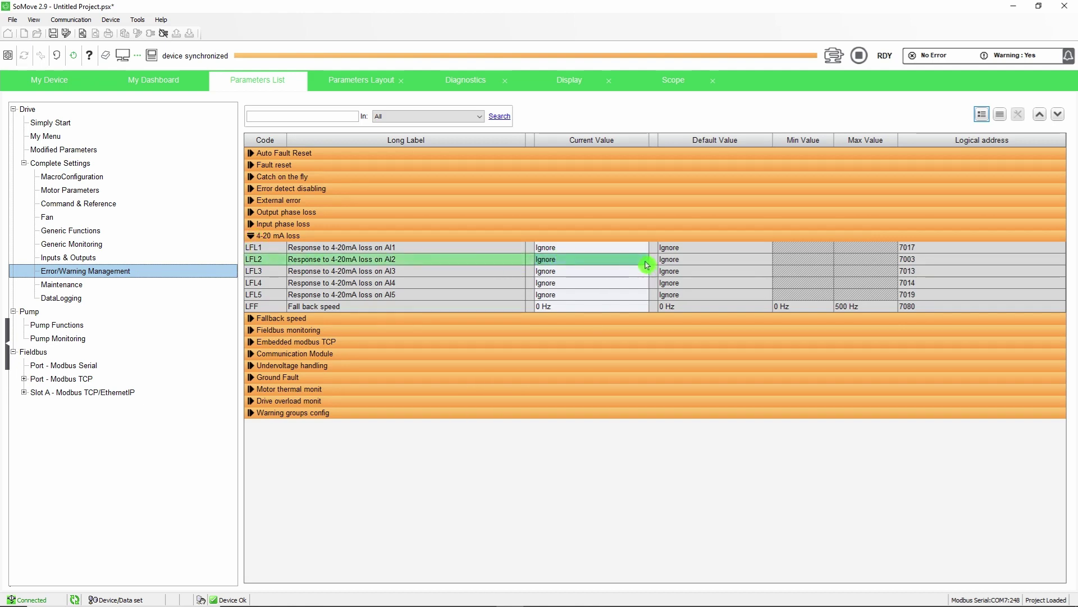
{"action": "left_click", "coordinate": [647, 264]}
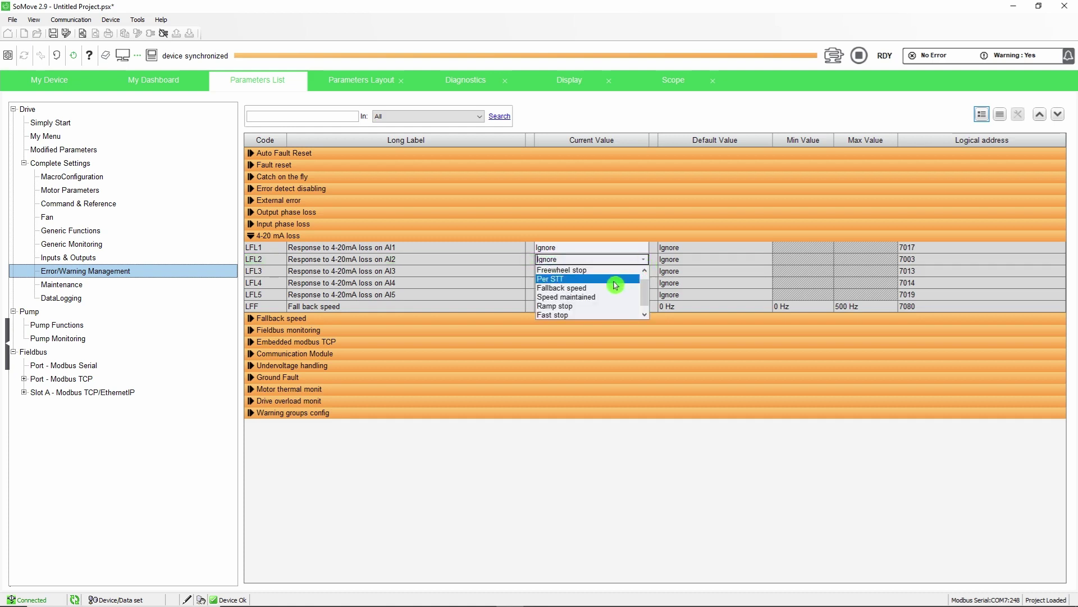
{"action": "left_click", "coordinate": [590, 288]}
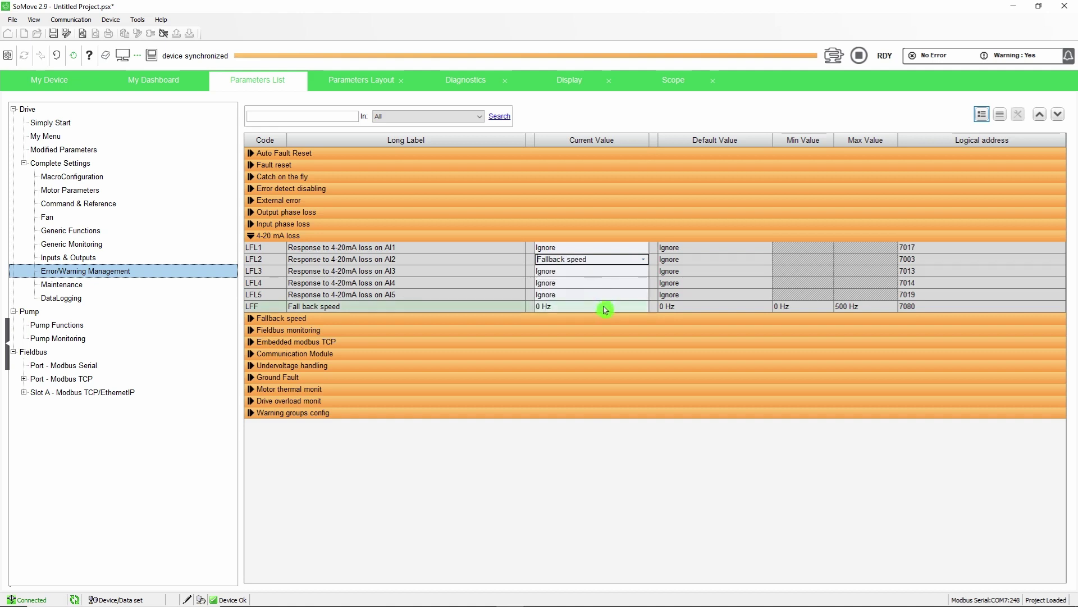
{"action": "left_click", "coordinate": [605, 306]}
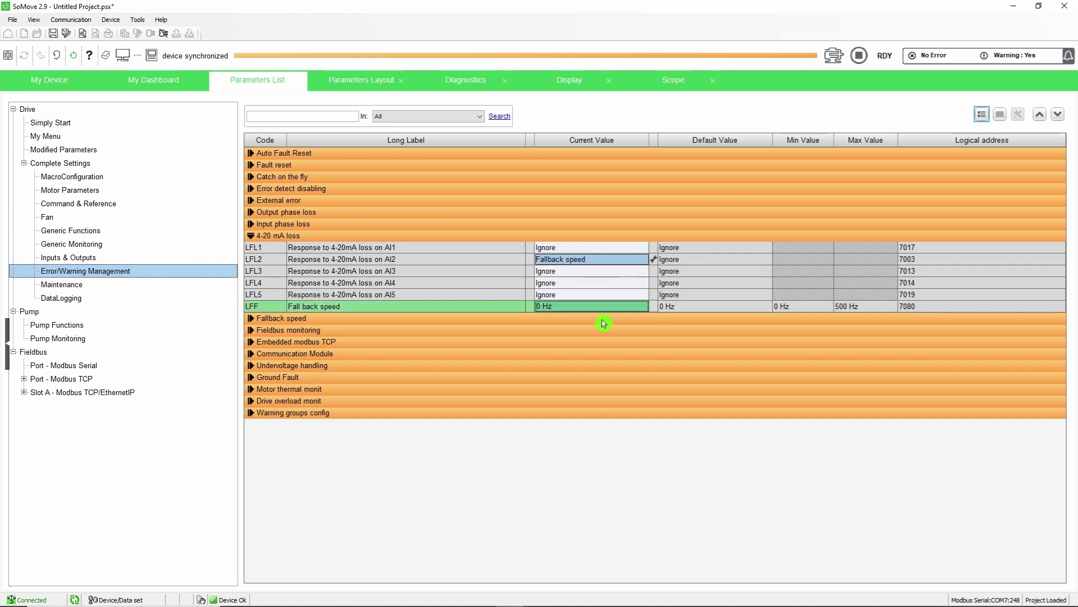
{"action": "type", "text": "45"}
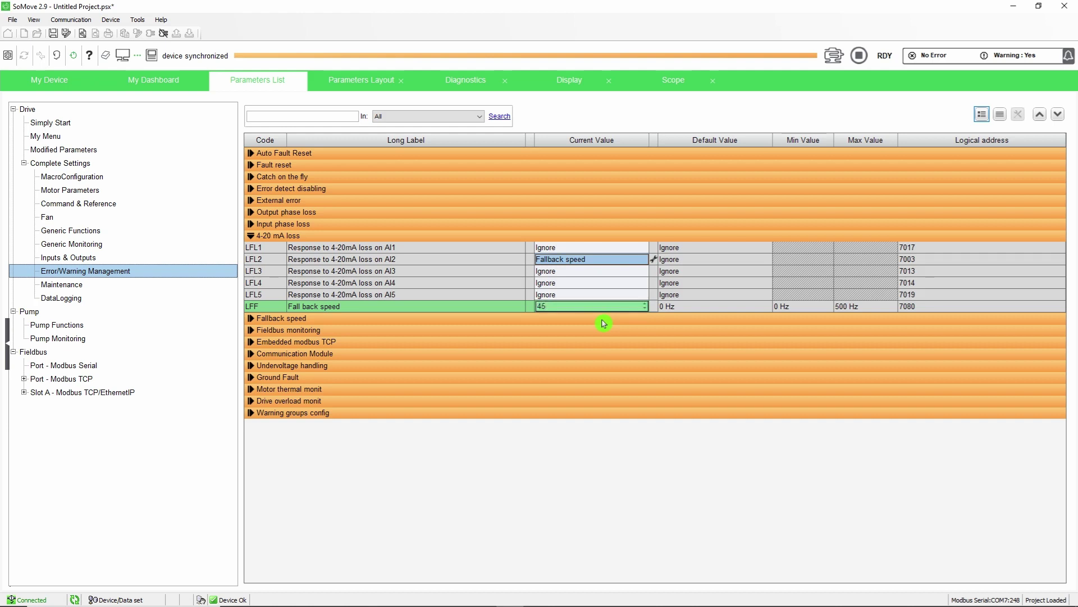
{"action": "key", "text": "Return"}
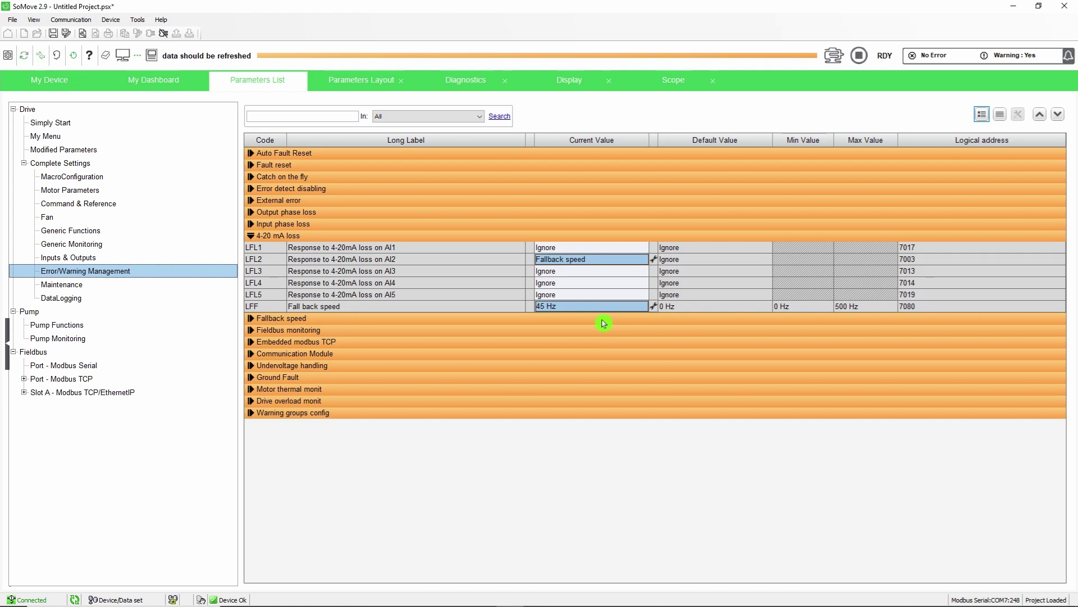
{"action": "left_click", "coordinate": [114, 207]}
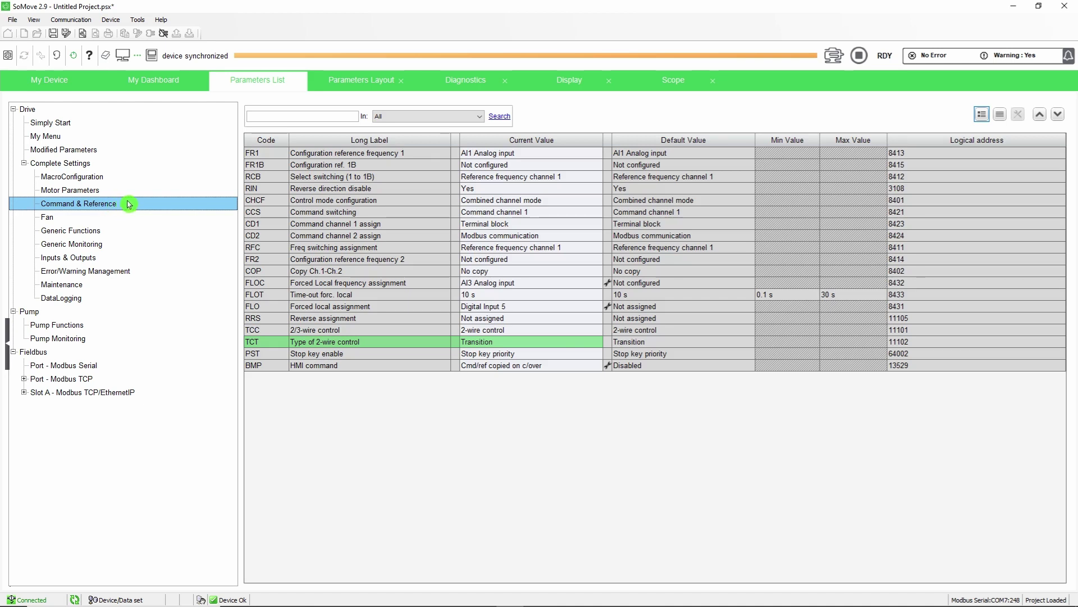
Set TCT to Level, accepting the equipment operation warning
{"action": "left_click", "coordinate": [596, 344]}
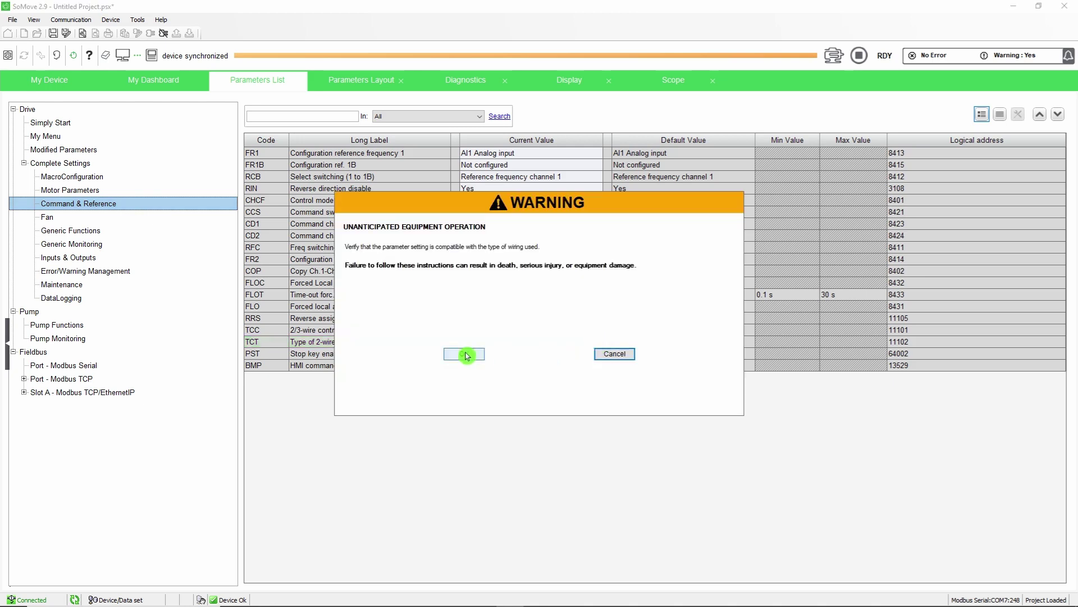
{"action": "left_click", "coordinate": [464, 354]}
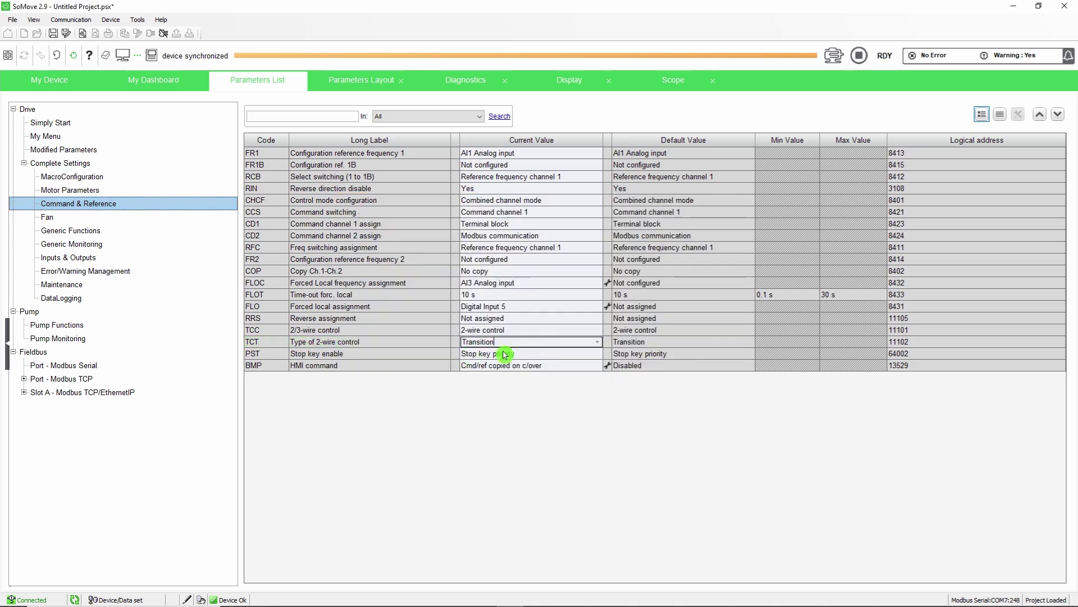
{"action": "left_click", "coordinate": [596, 341]}
{"action": "left_click", "coordinate": [567, 353]}
{"action": "left_click", "coordinate": [597, 418]}
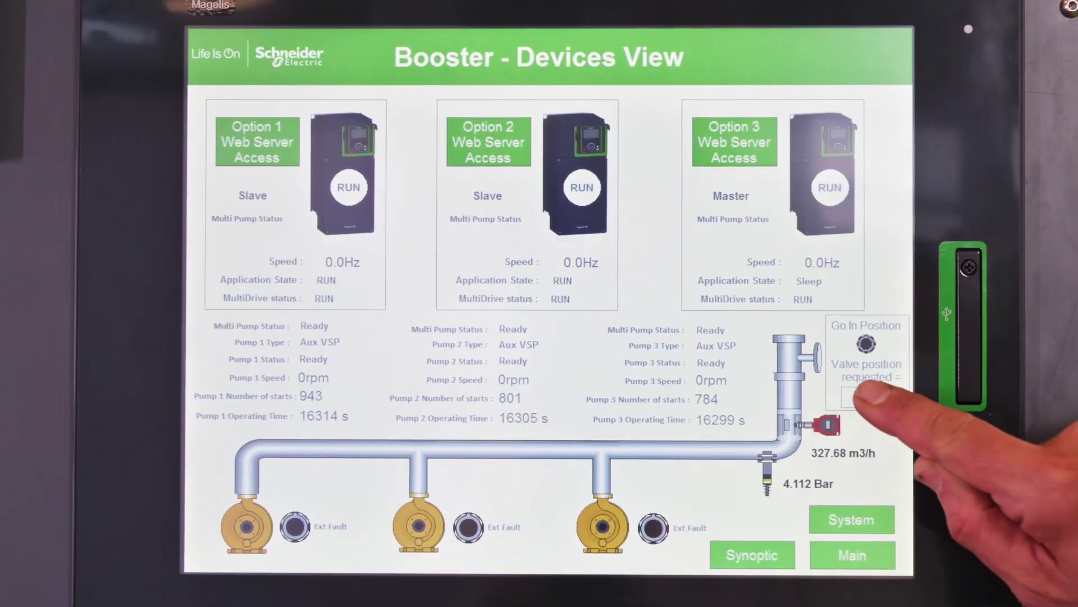
Request a 40%, then 60% valve position and move the valve there
{"action": "left_click", "coordinate": [867, 397]}
{"action": "left_click", "coordinate": [570, 430]}
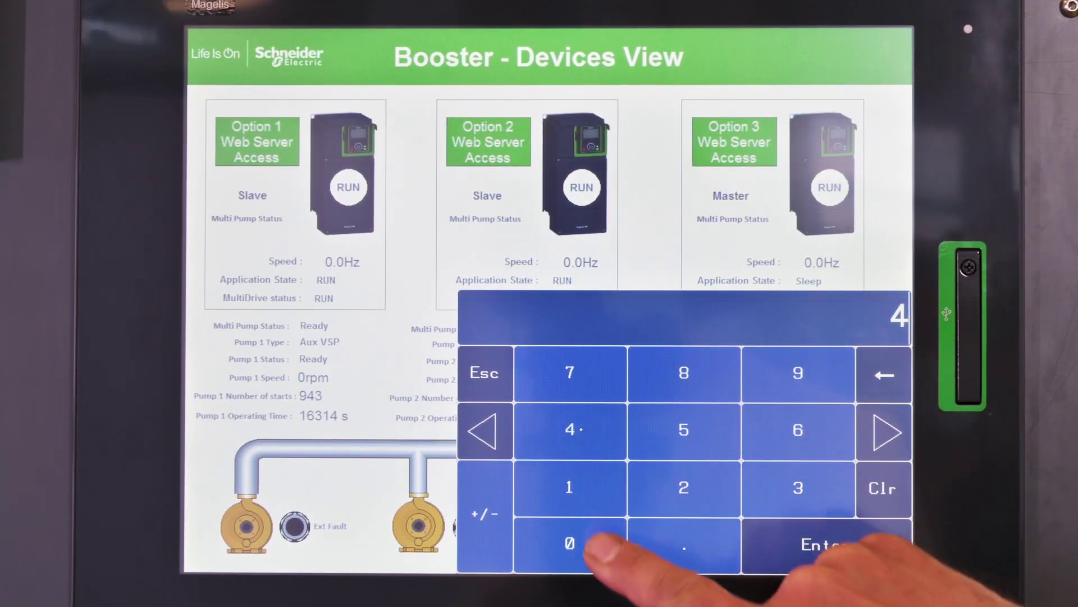
{"action": "left_click", "coordinate": [570, 544]}
{"action": "left_click", "coordinate": [852, 543]}
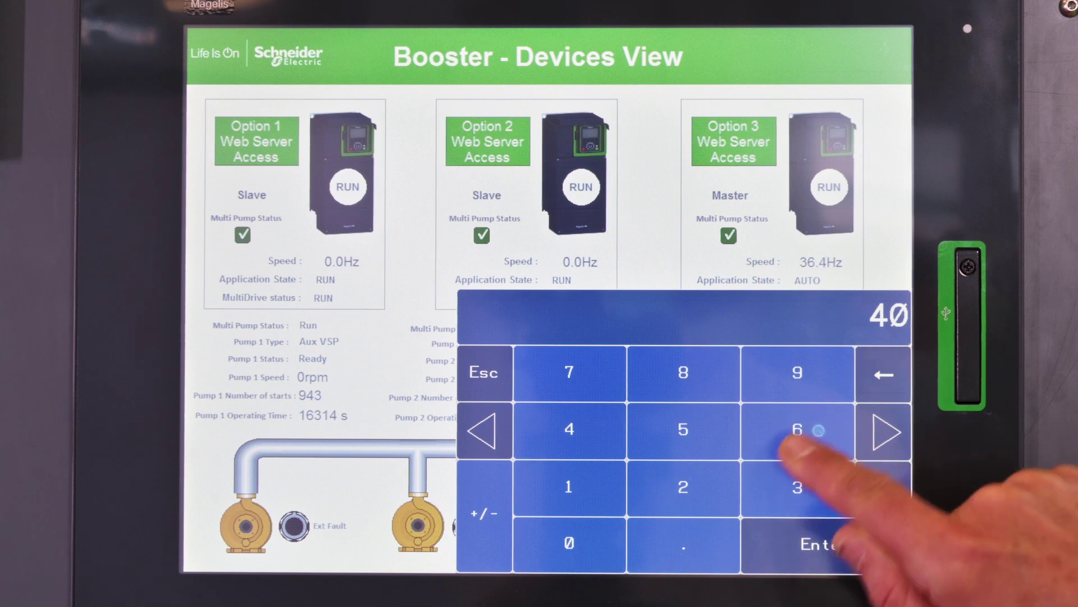
{"action": "left_click", "coordinate": [585, 550]}
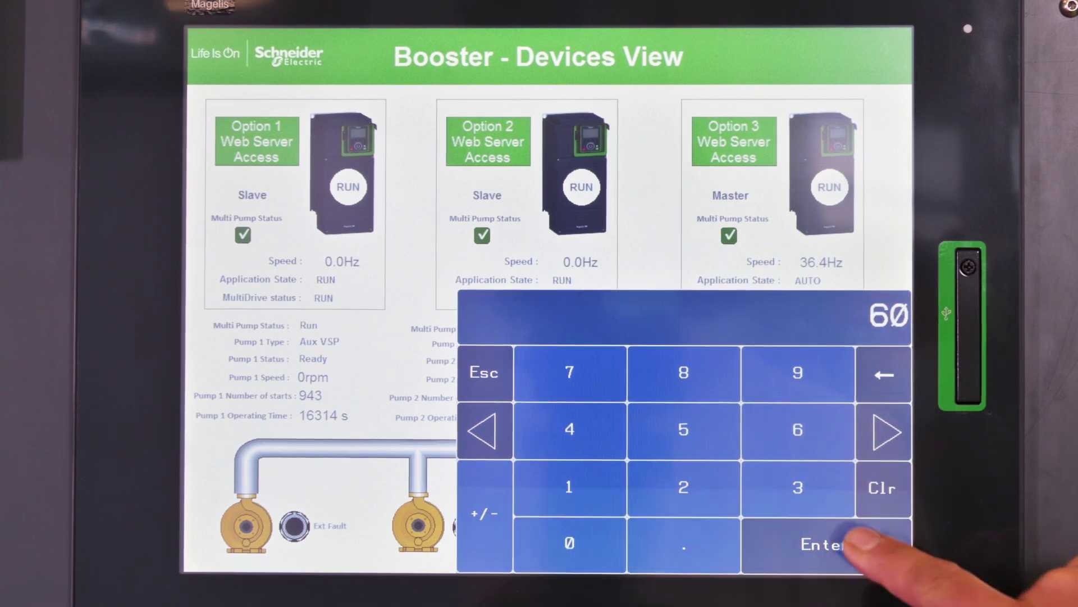
{"action": "left_click", "coordinate": [825, 544]}
{"action": "left_click", "coordinate": [865, 342]}
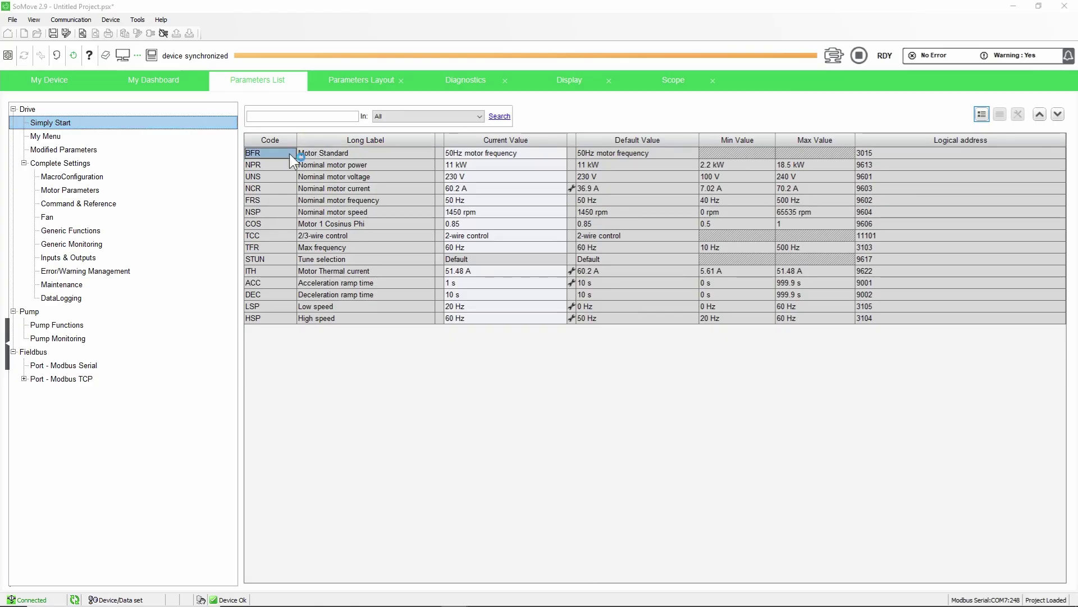
Open the drive help page for the Simply Start Motor Standard (BFR) parameter
{"action": "key", "text": "F1"}
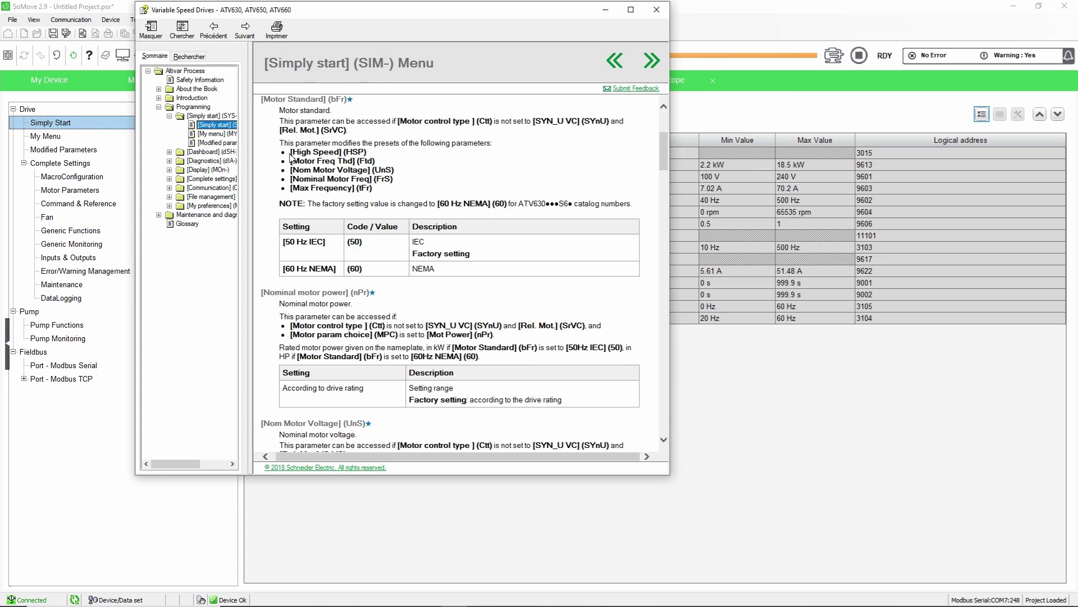